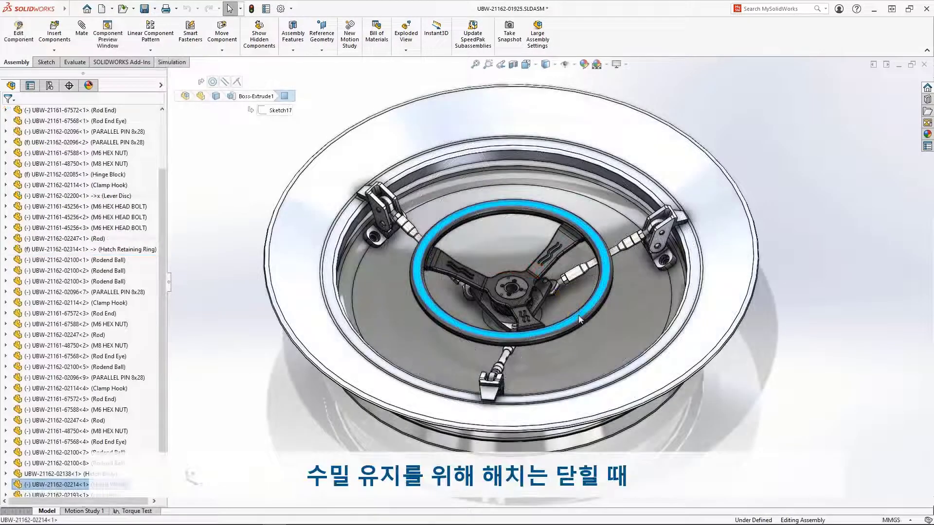
Step: Drag the lever disc with Move Component to swing the rods through their motion
{"action": "left_click_drag", "start_coordinate": [591, 300], "coordinate": [594, 321]}
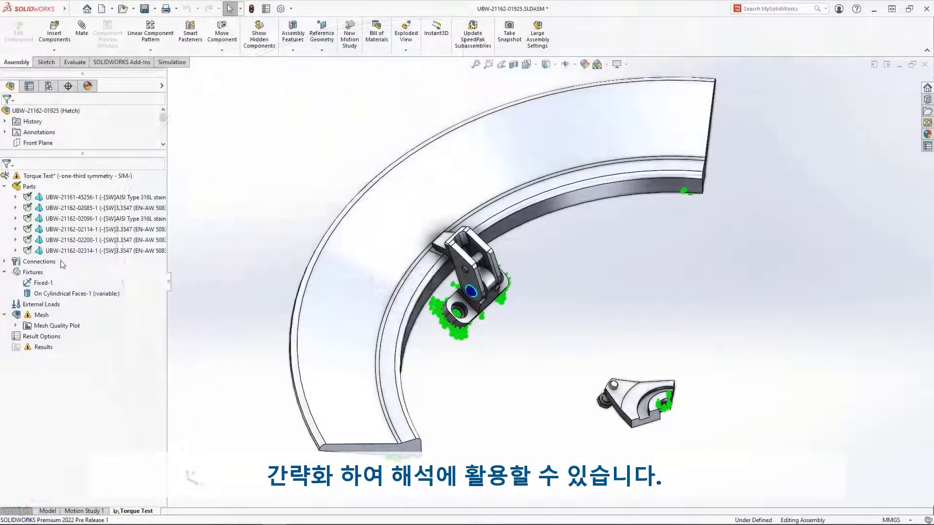
Step: Connect the small bracket and hinge pin faces with a spherical-ended, 1.0cm solid circular linkage rod
{"action": "right_click", "coordinate": [63, 264]}
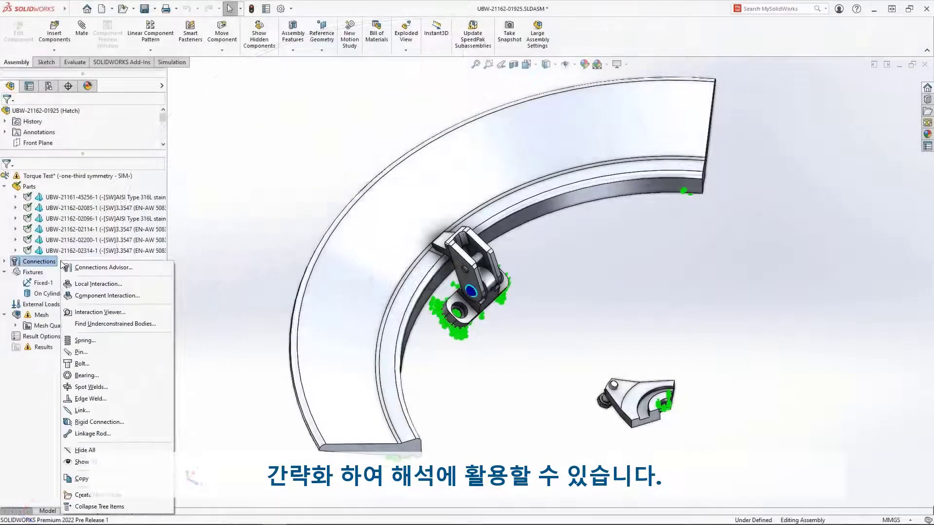
{"action": "left_click", "coordinate": [129, 436]}
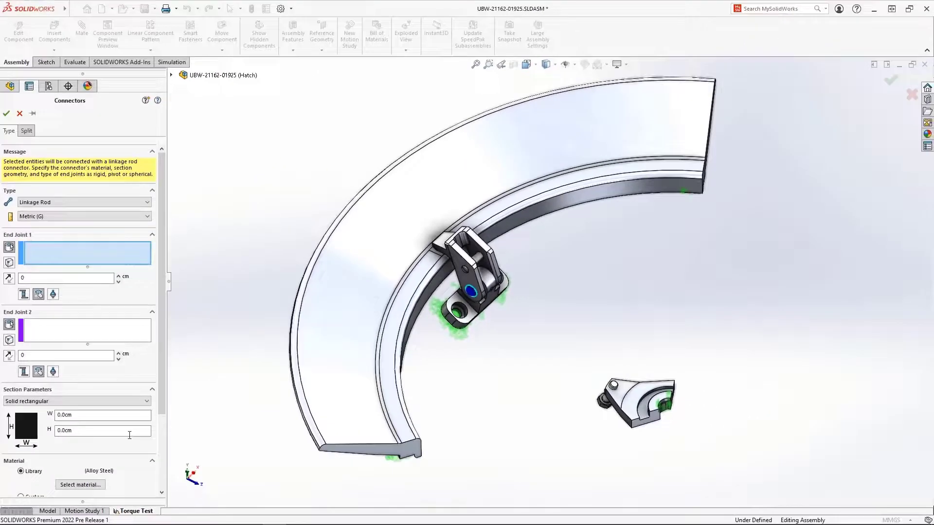
{"action": "left_click", "coordinate": [595, 402]}
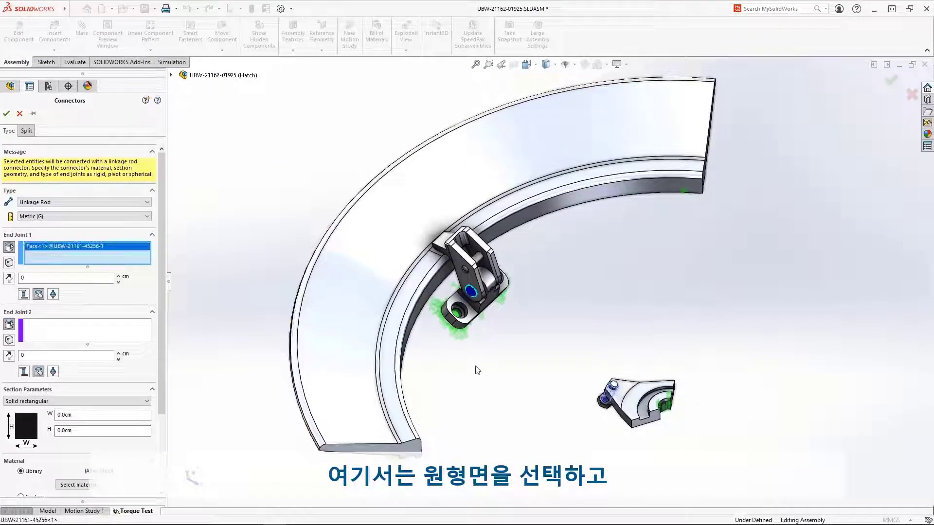
{"action": "left_click", "coordinate": [54, 295]}
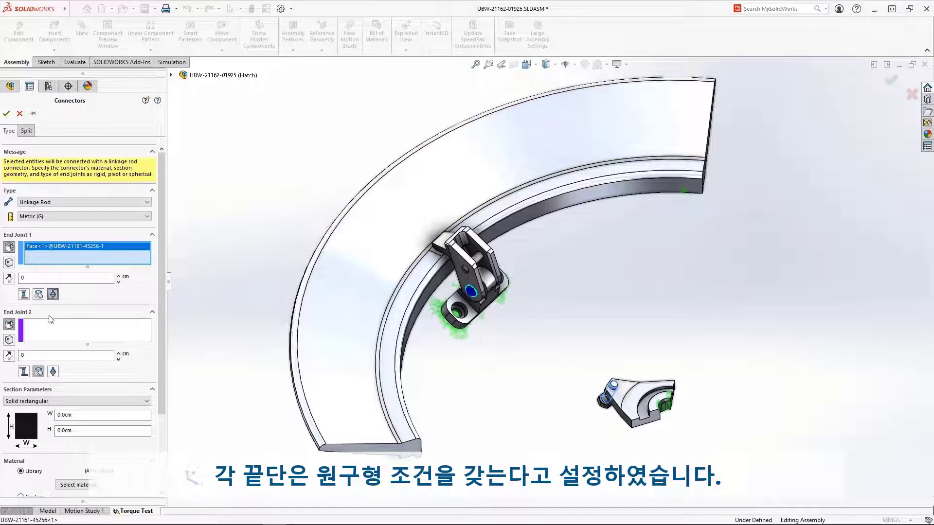
{"action": "left_click", "coordinate": [46, 328]}
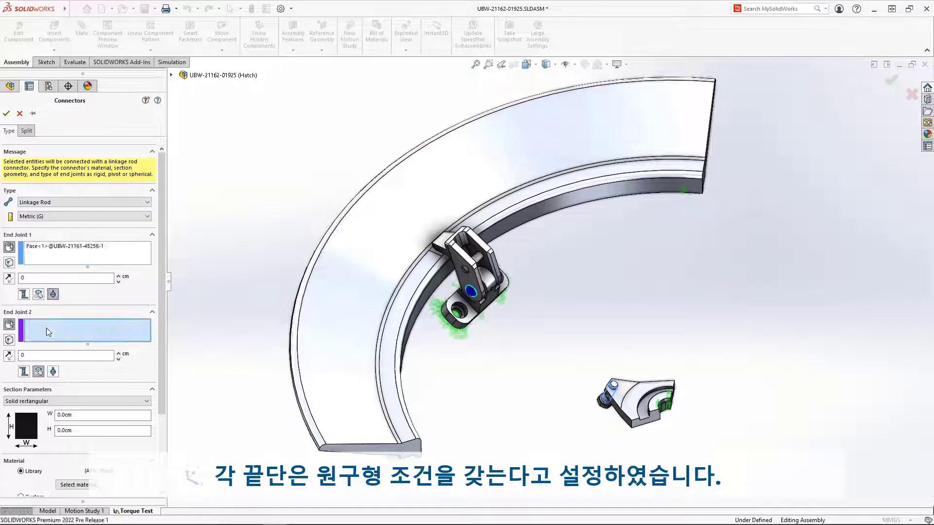
{"action": "left_click", "coordinate": [468, 263]}
{"action": "left_click", "coordinate": [53, 371]}
{"action": "left_click", "coordinate": [60, 402]}
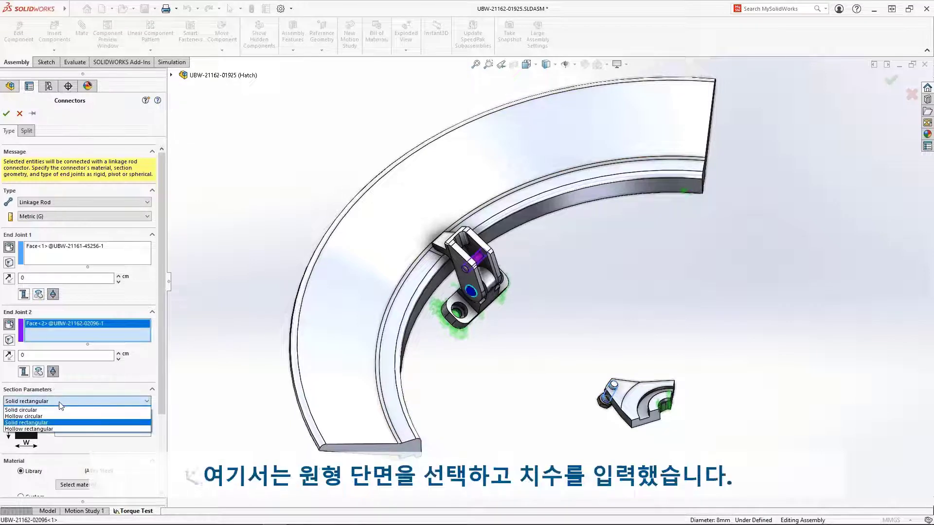
{"action": "left_click", "coordinate": [58, 411]}
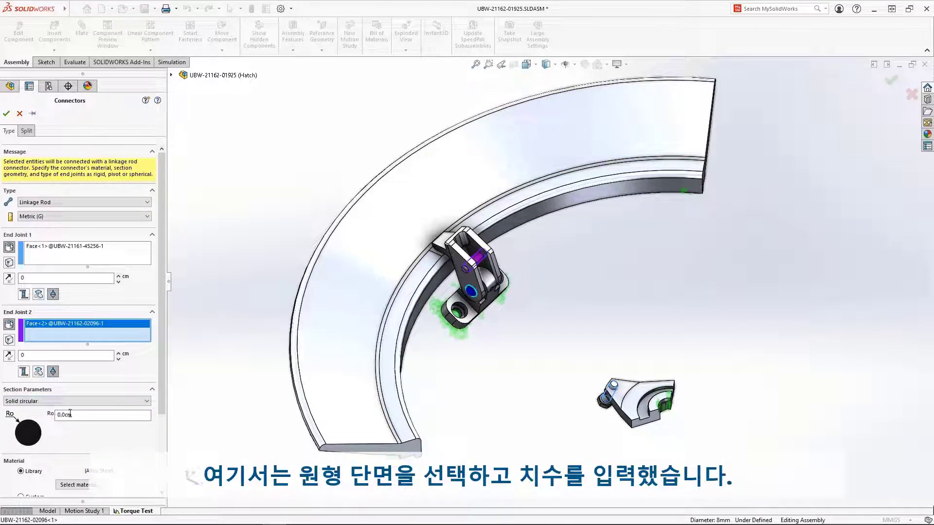
{"action": "double_click", "coordinate": [67, 415]}
{"action": "type", "text": "1.0cm"}
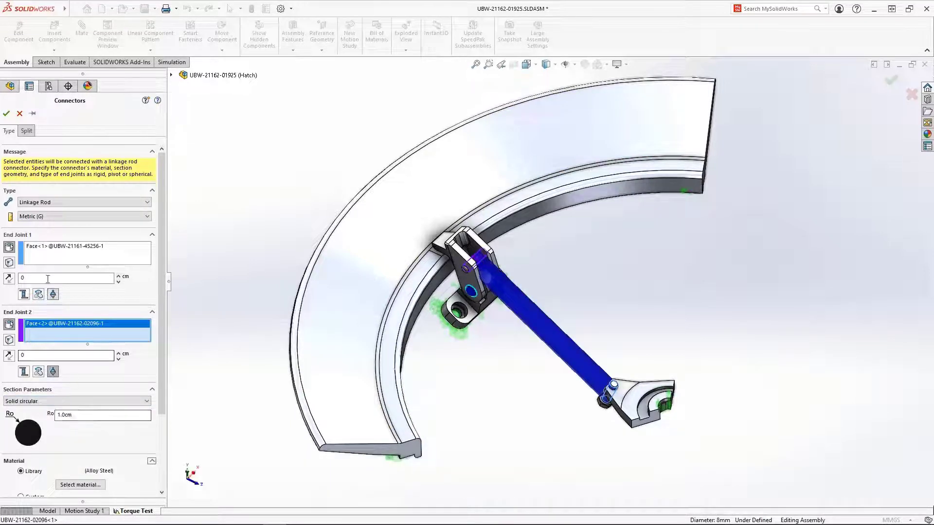
{"action": "left_click", "coordinate": [6, 114]}
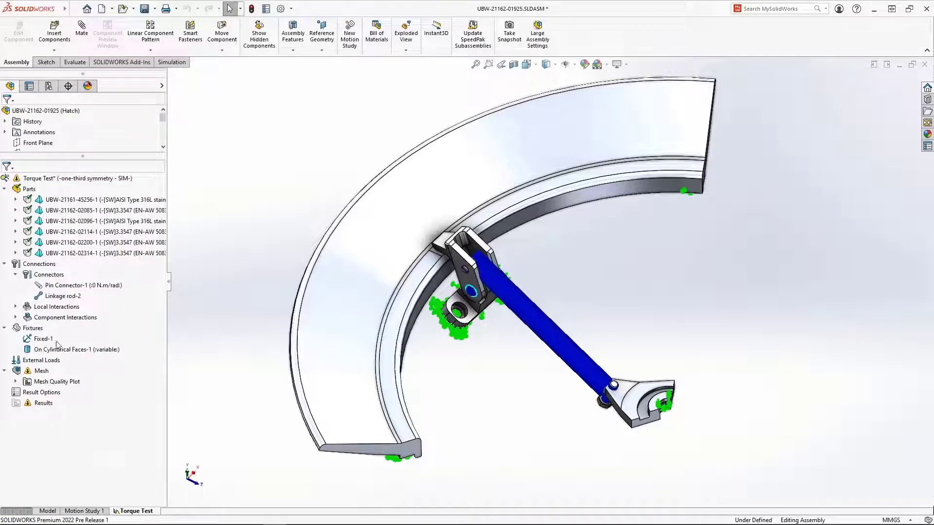
Step: Mesh the Torque Test study with 15 mm maximum and 2 mm minimum element size
{"action": "right_click", "coordinate": [59, 372]}
{"action": "left_click", "coordinate": [111, 216]}
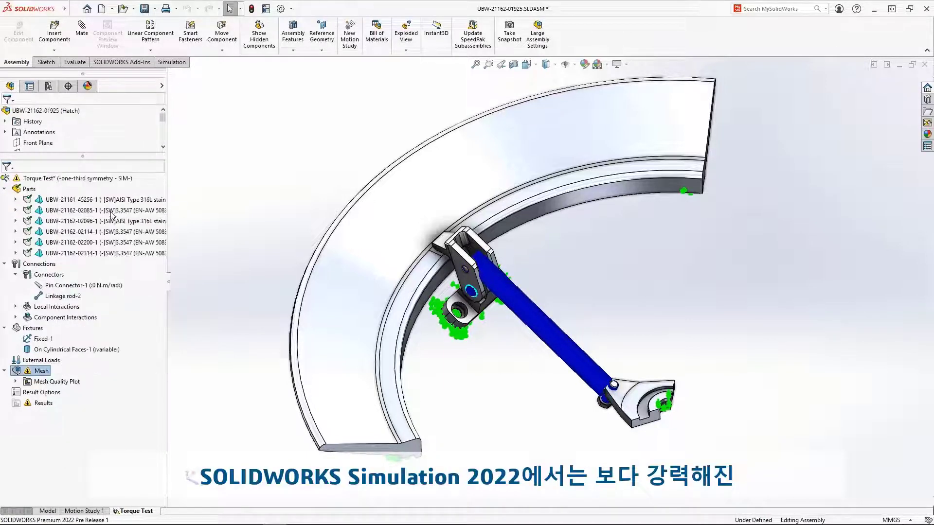
{"action": "left_click", "coordinate": [7, 214]}
{"action": "double_click", "coordinate": [71, 276]}
{"action": "type", "text": "15"}
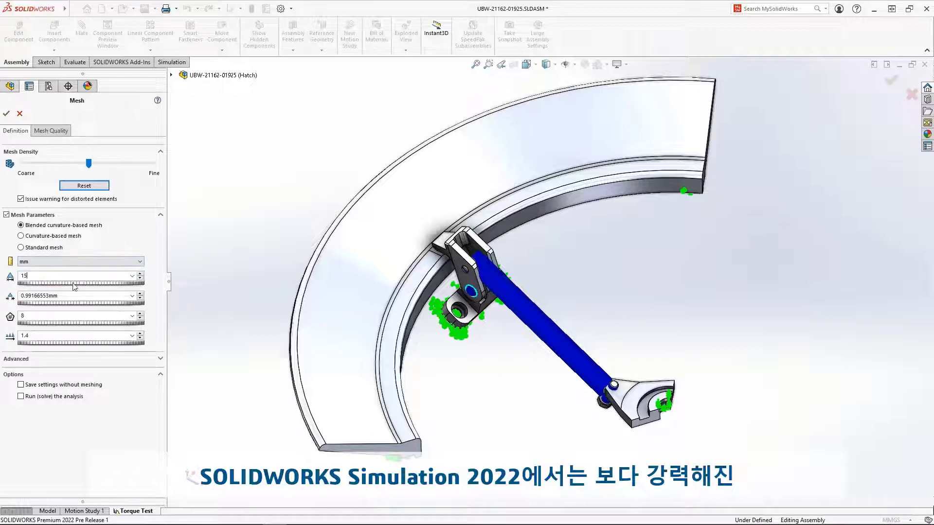
{"action": "left_click", "coordinate": [80, 296]}
{"action": "type", "text": "2"}
{"action": "key", "text": "Tab"}
{"action": "left_click", "coordinate": [6, 114]}
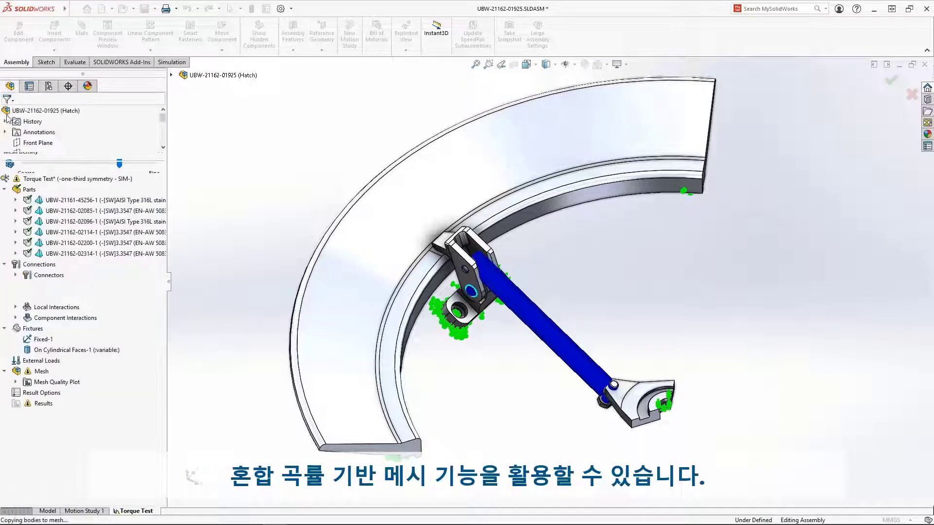
{"action": "right_click", "coordinate": [57, 250]}
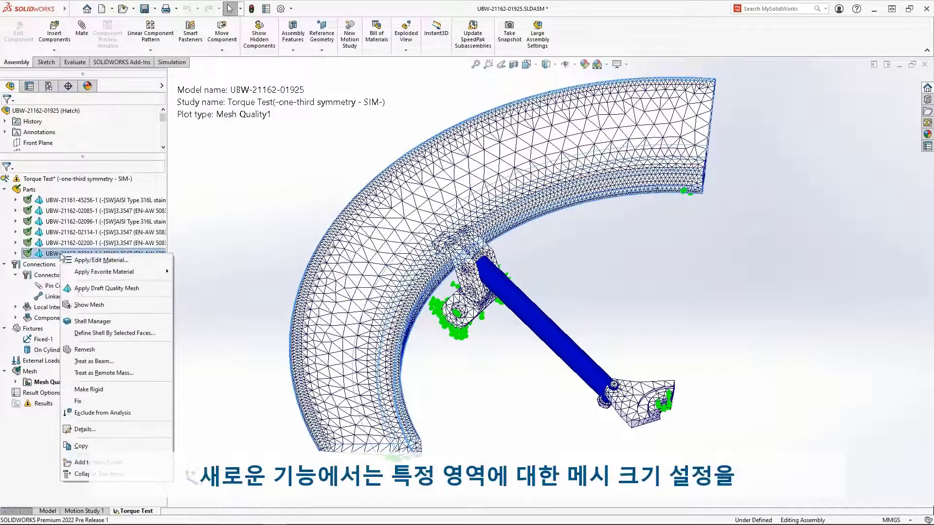
{"action": "left_click", "coordinate": [103, 351]}
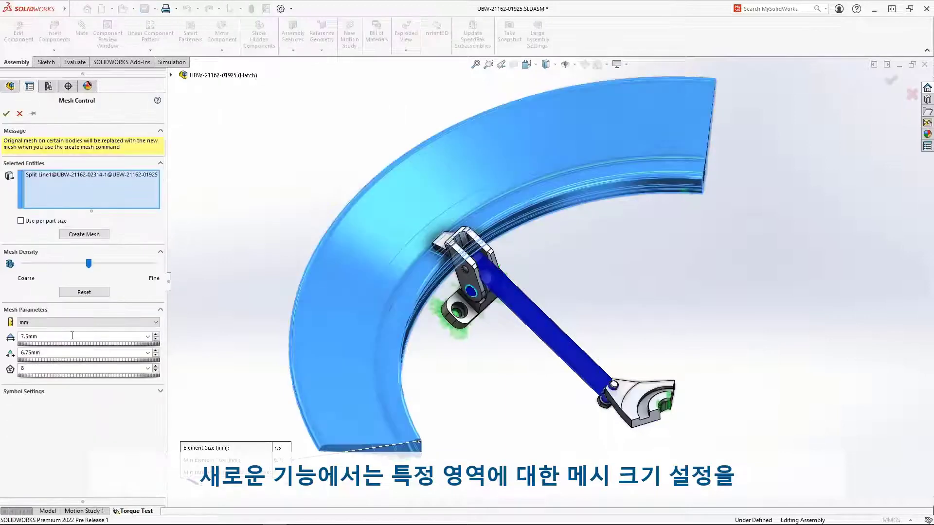
{"action": "left_click", "coordinate": [70, 335]}
{"action": "type", "text": "20"}
{"action": "left_click", "coordinate": [62, 354]}
{"action": "type", "text": "18"}
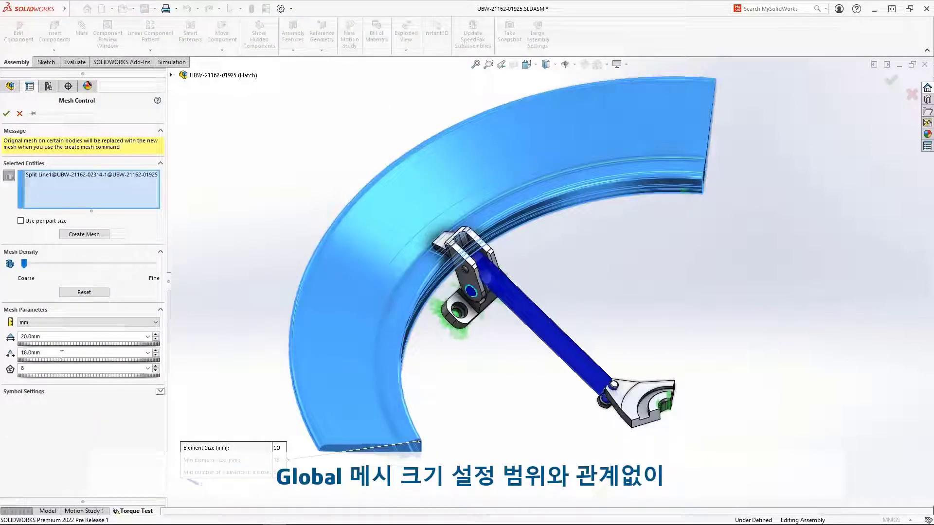
{"action": "left_click", "coordinate": [6, 114]}
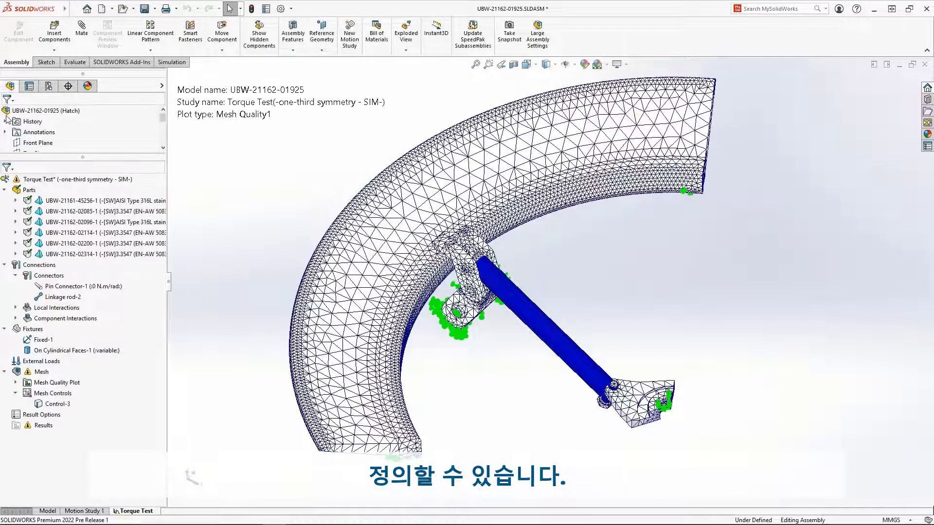
Step: Add a 1.5 mm mesh control on the meeting clamp hook and retaining ring faces
{"action": "right_click", "coordinate": [41, 371]}
{"action": "left_click", "coordinate": [140, 239]}
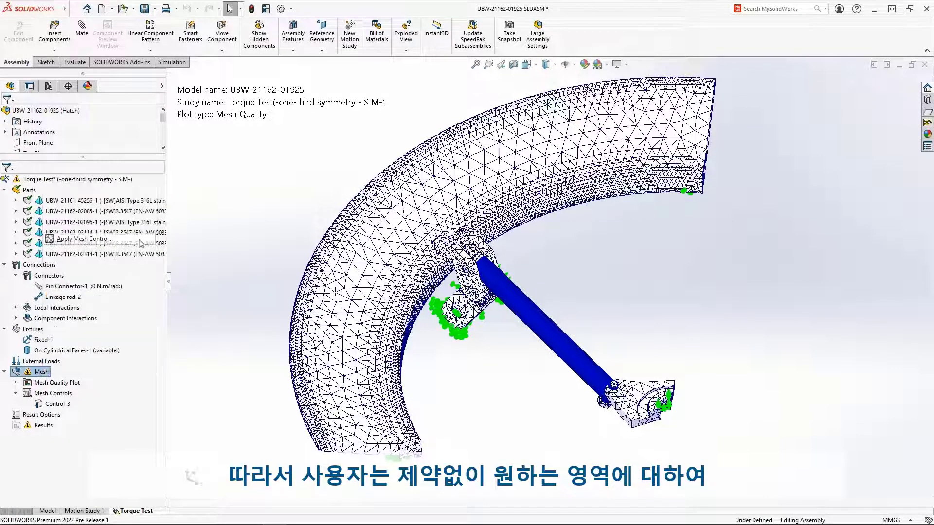
{"action": "left_click", "coordinate": [434, 251]}
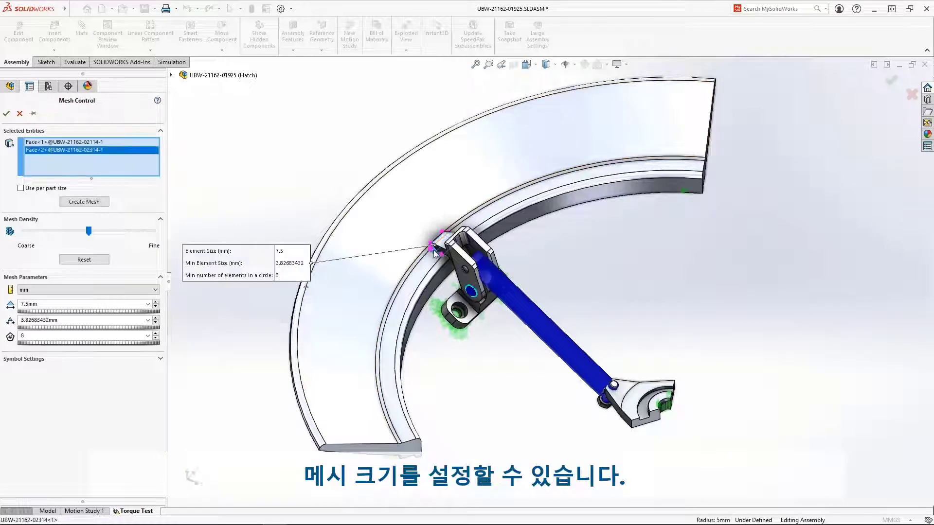
{"action": "left_click", "coordinate": [40, 302]}
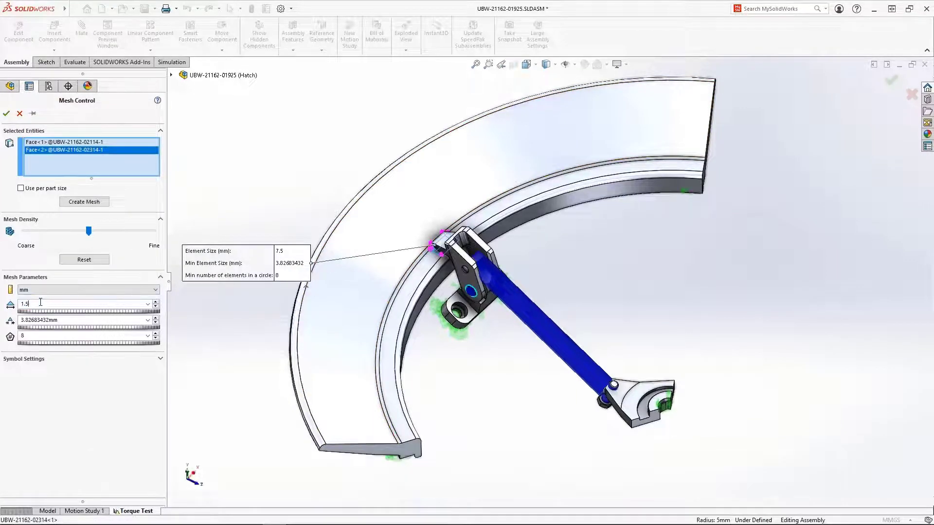
{"action": "type", "text": "1.5"}
{"action": "left_click", "coordinate": [6, 113]}
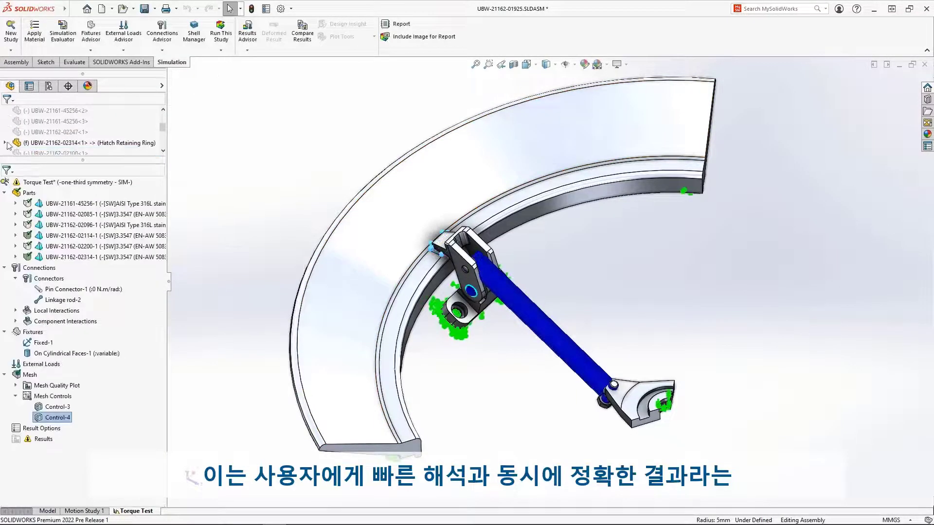
Step: Regenerate the study mesh with the new local controls
{"action": "right_click", "coordinate": [30, 375]}
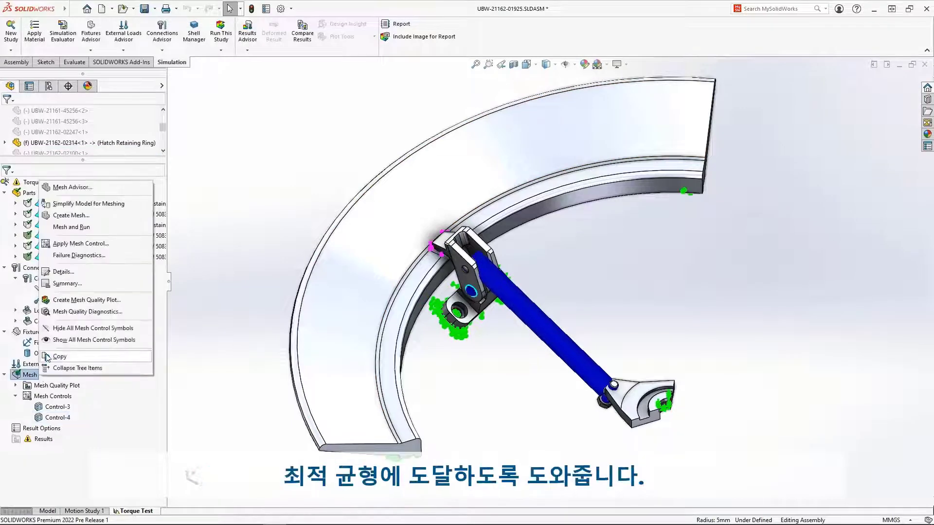
{"action": "left_click", "coordinate": [94, 220]}
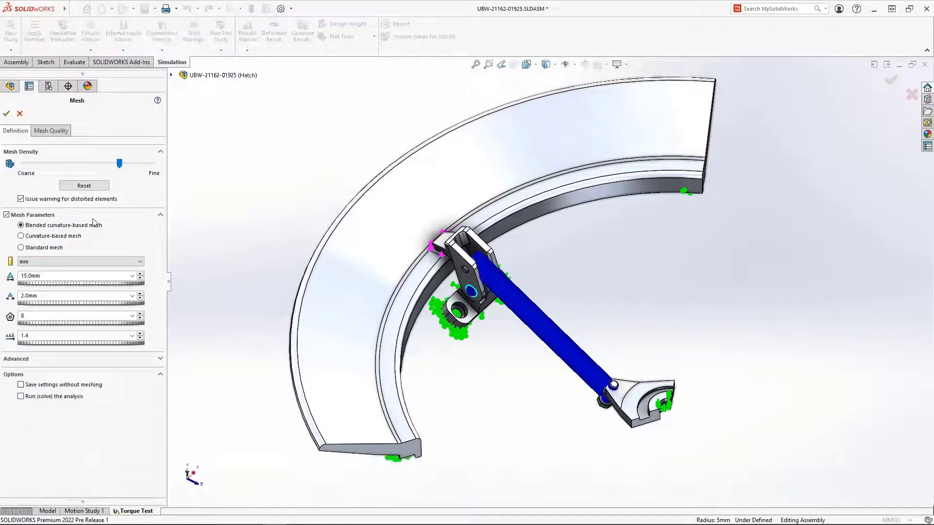
{"action": "left_click", "coordinate": [7, 116]}
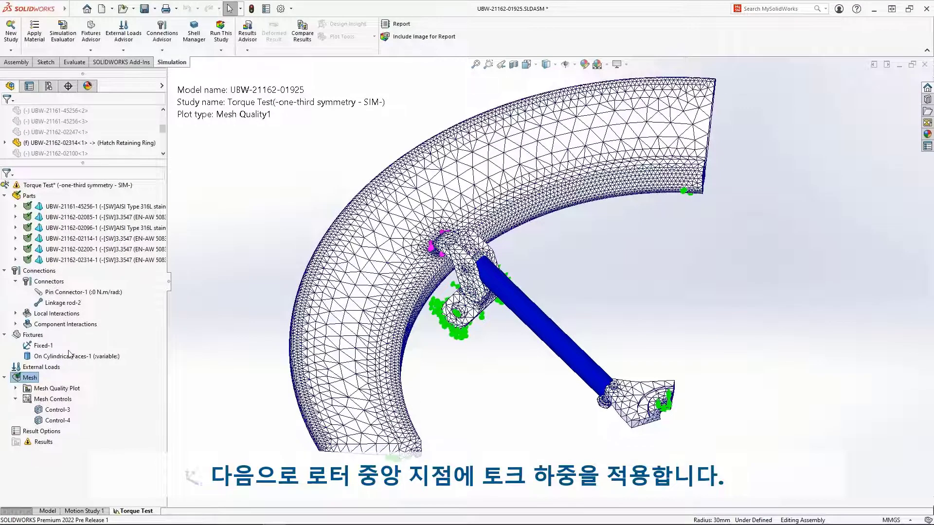
{"action": "right_click", "coordinate": [68, 370]}
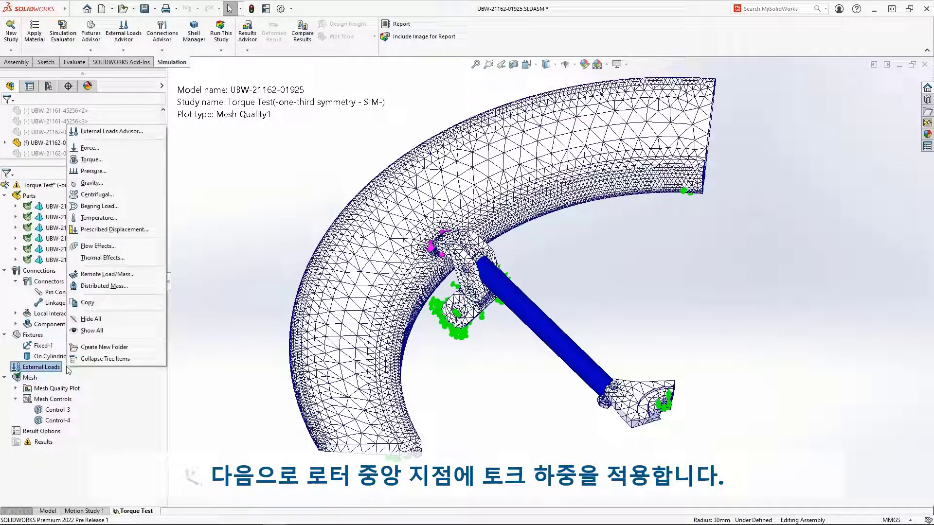
Step: Apply a reversed 5.5 N·m torque on the end clamp's curved face, using it as the axis
{"action": "left_click", "coordinate": [117, 163]}
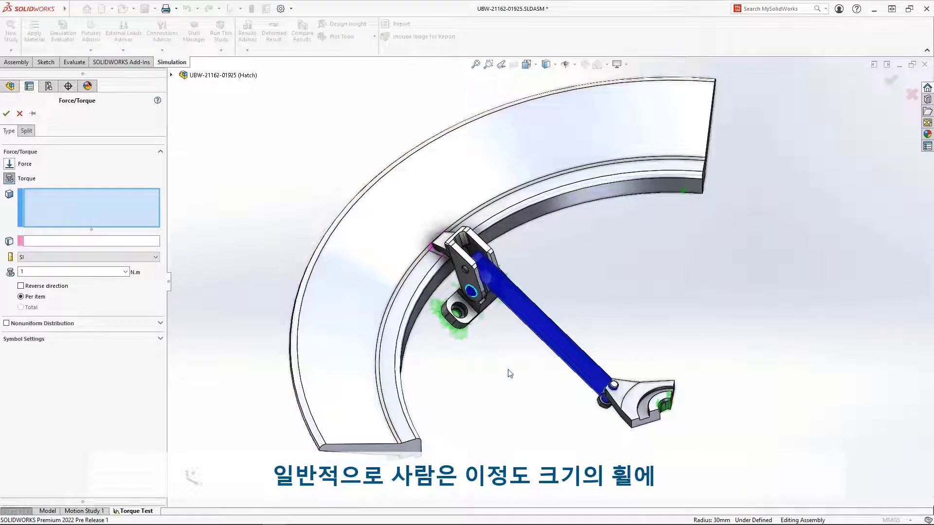
{"action": "key", "text": "z"}
{"action": "left_click_drag", "start_coordinate": [561, 333], "coordinate": [713, 450]}
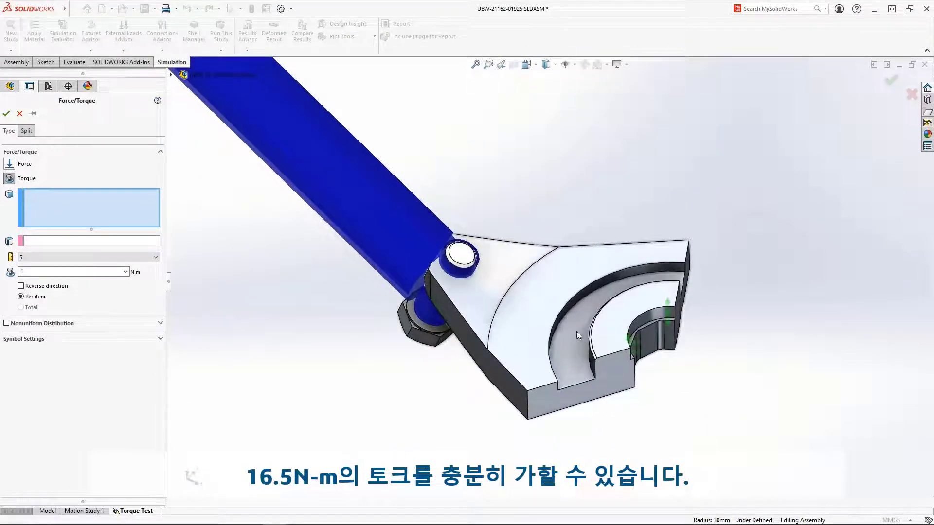
{"action": "left_click", "coordinate": [564, 311]}
{"action": "left_click", "coordinate": [565, 310]}
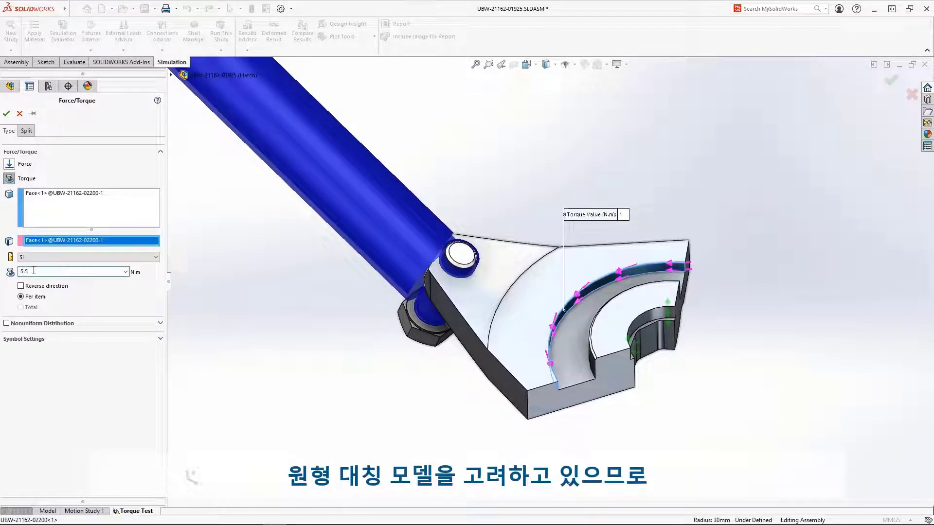
{"action": "left_click", "coordinate": [21, 287]}
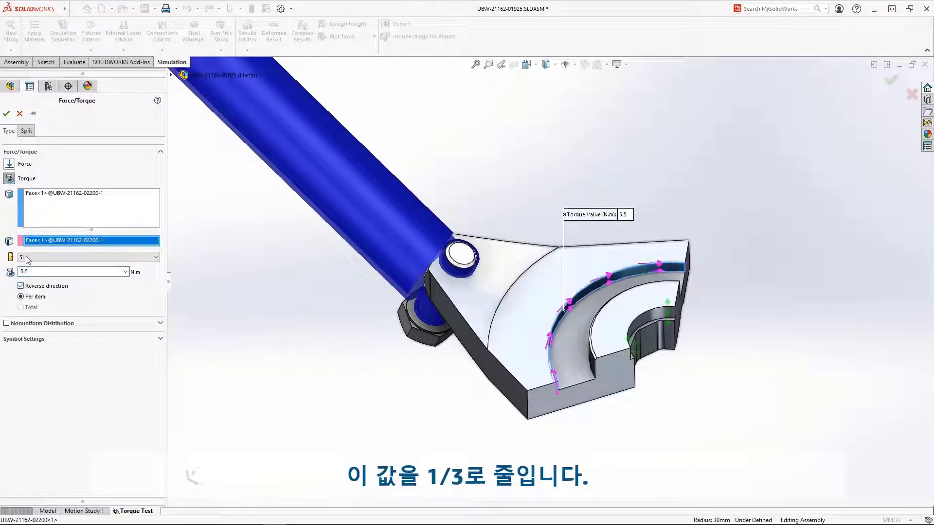
{"action": "left_click", "coordinate": [6, 114]}
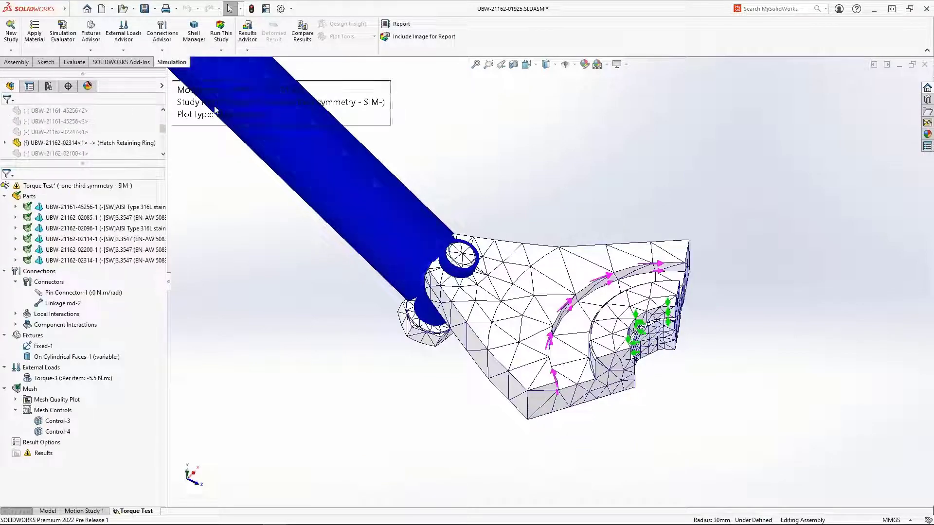
Step: Run the Torque Test study from the full assembly view
{"action": "left_click", "coordinate": [501, 64]}
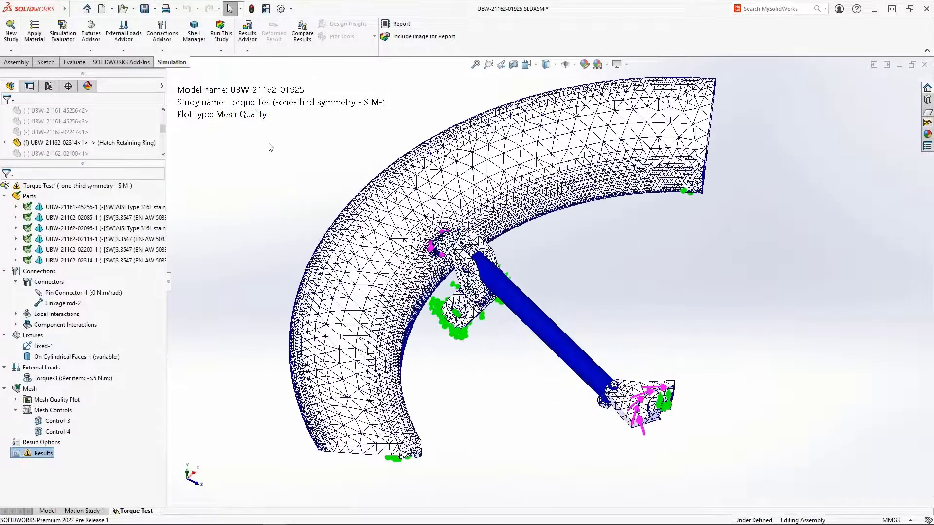
{"action": "right_click", "coordinate": [115, 187]}
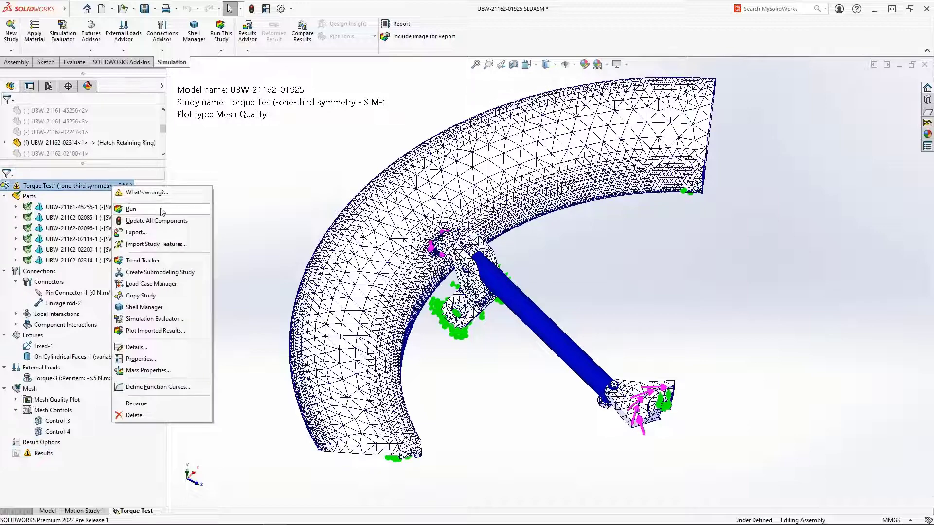
{"action": "left_click", "coordinate": [130, 209]}
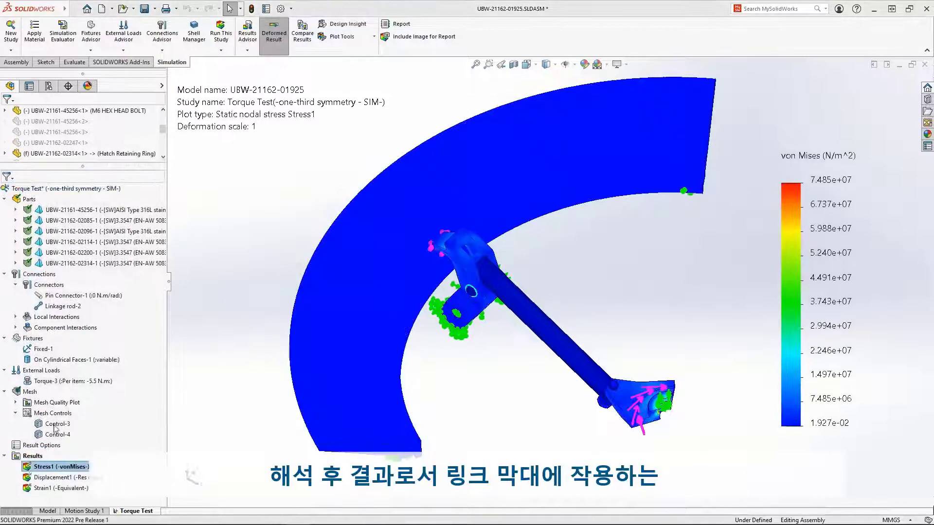
Step: Review the pin and linkage rod connector forces, then zoom in on the latch area
{"action": "right_click", "coordinate": [39, 458]}
{"action": "left_click", "coordinate": [98, 335]}
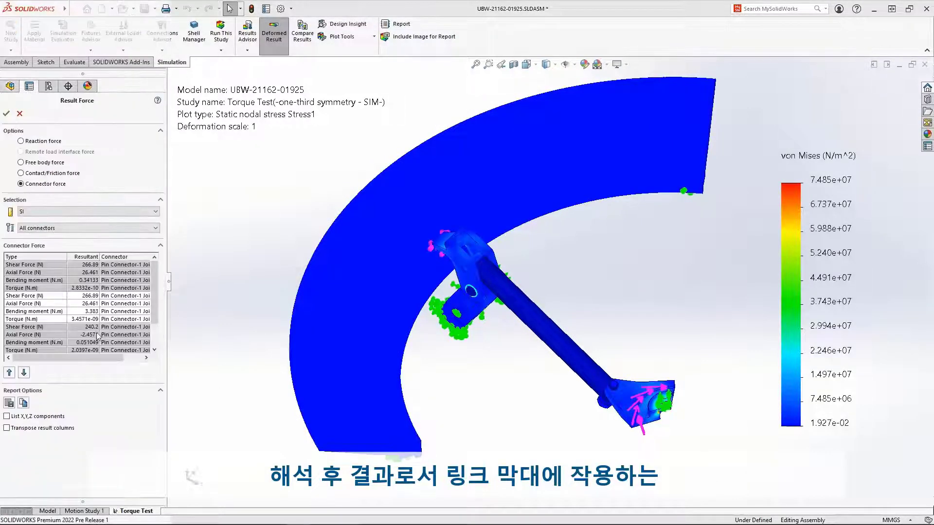
{"action": "scroll", "coordinate": [150, 326], "scroll_direction": "down", "scroll_amount": 2}
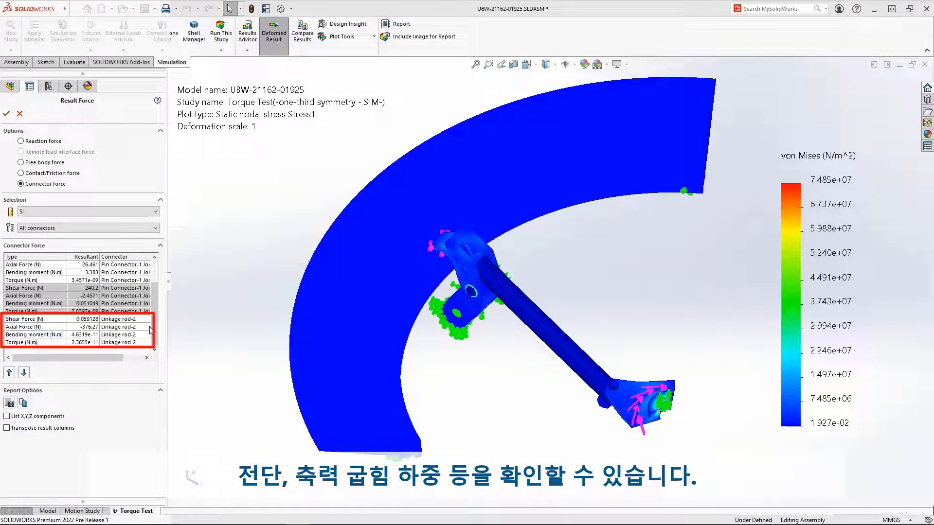
{"action": "left_click", "coordinate": [7, 113]}
{"action": "left_click", "coordinate": [488, 64]}
{"action": "left_click_drag", "start_coordinate": [335, 194], "coordinate": [617, 321]}
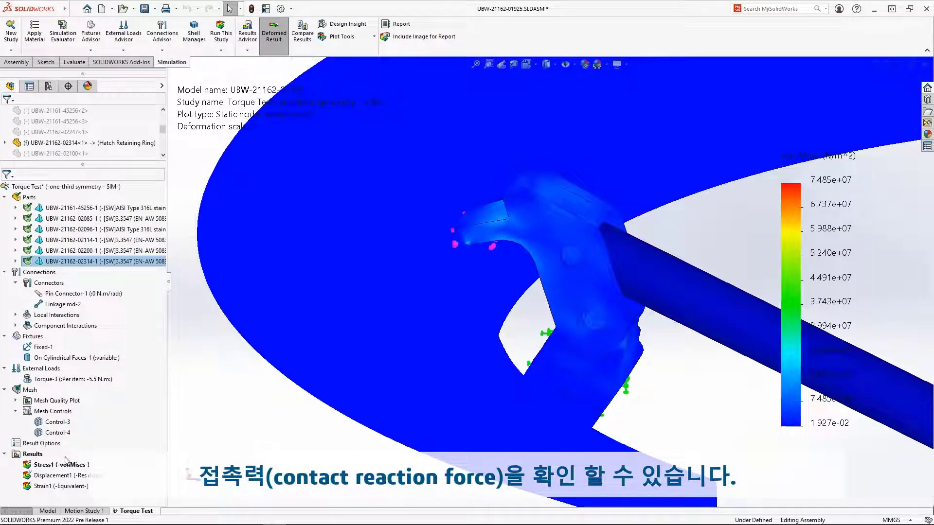
{"action": "right_click", "coordinate": [33, 455]}
Step: List the contact/friction force on the latch face, about 161 N normal
{"action": "left_click", "coordinate": [90, 341]}
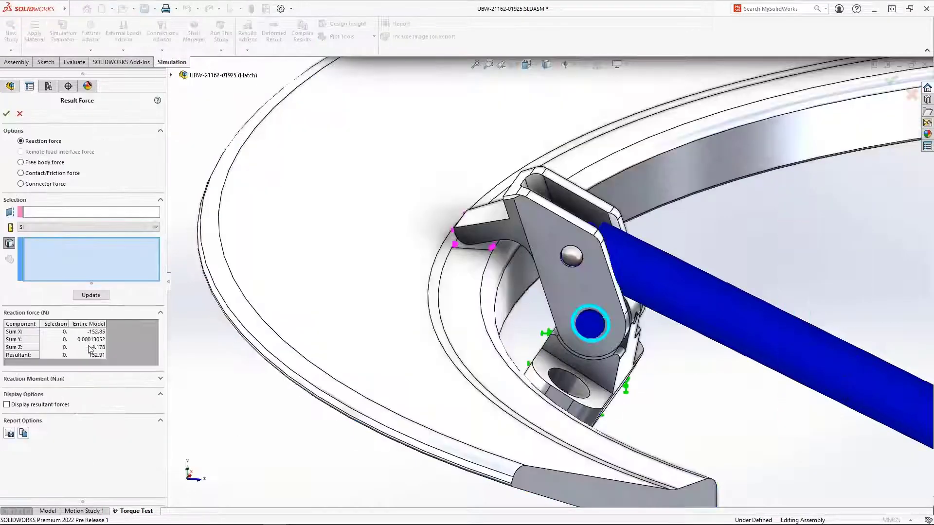
{"action": "left_click", "coordinate": [69, 174]}
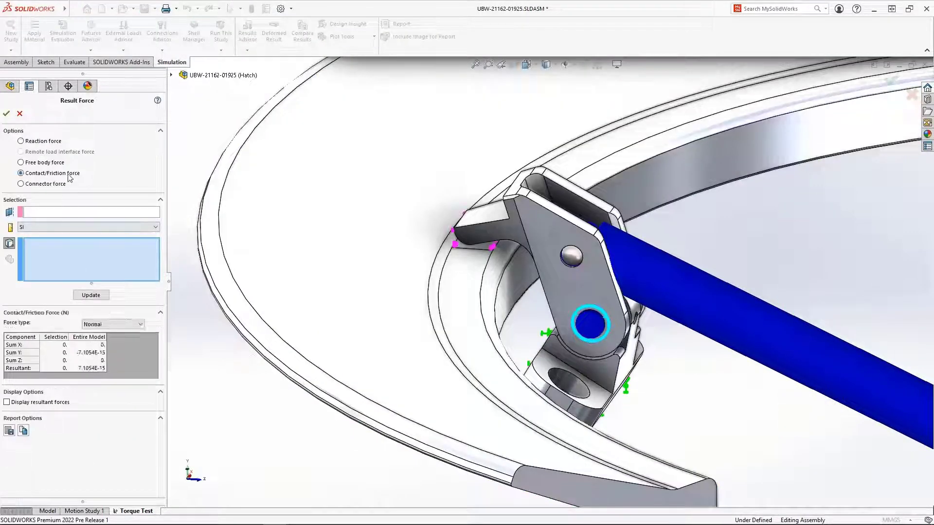
{"action": "left_click", "coordinate": [483, 246]}
{"action": "left_click", "coordinate": [91, 295]}
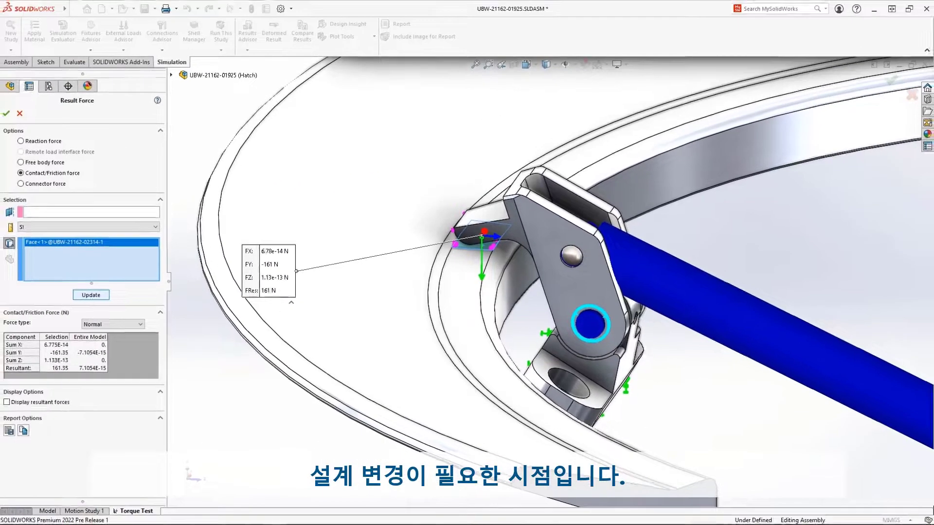
{"action": "left_click", "coordinate": [6, 114]}
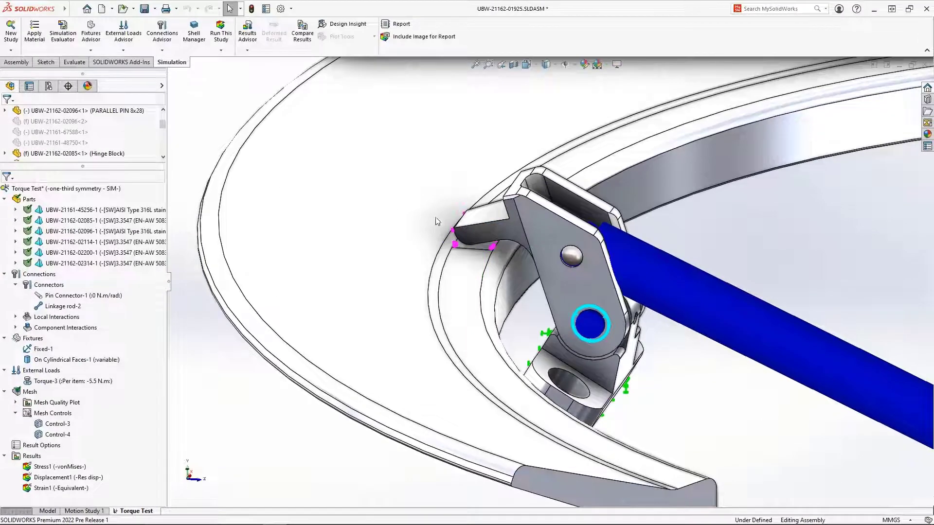
Step: Set the Clamp Hook configuration to 35mm and rerun Torque Test, peaking at 8.319e+07 N/m²
{"action": "right_click", "coordinate": [552, 231]}
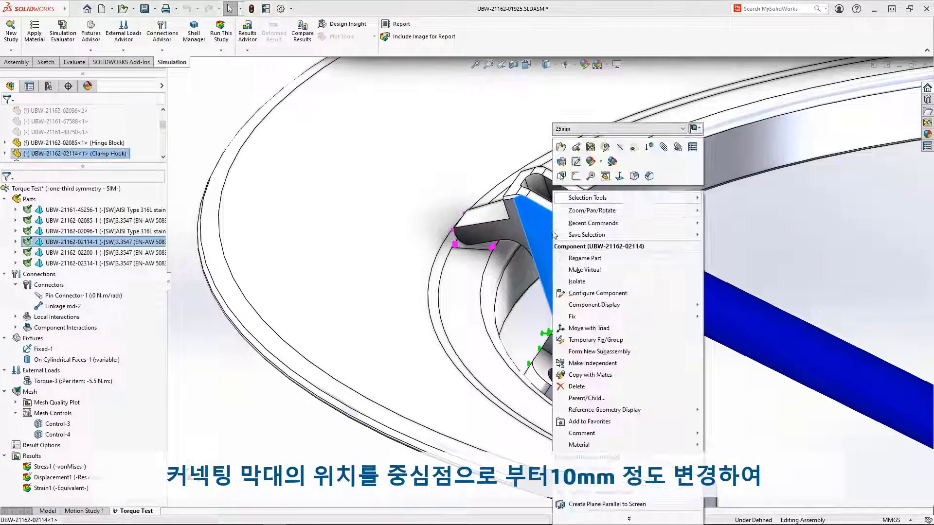
{"action": "left_click", "coordinate": [657, 129]}
{"action": "left_click", "coordinate": [650, 157]}
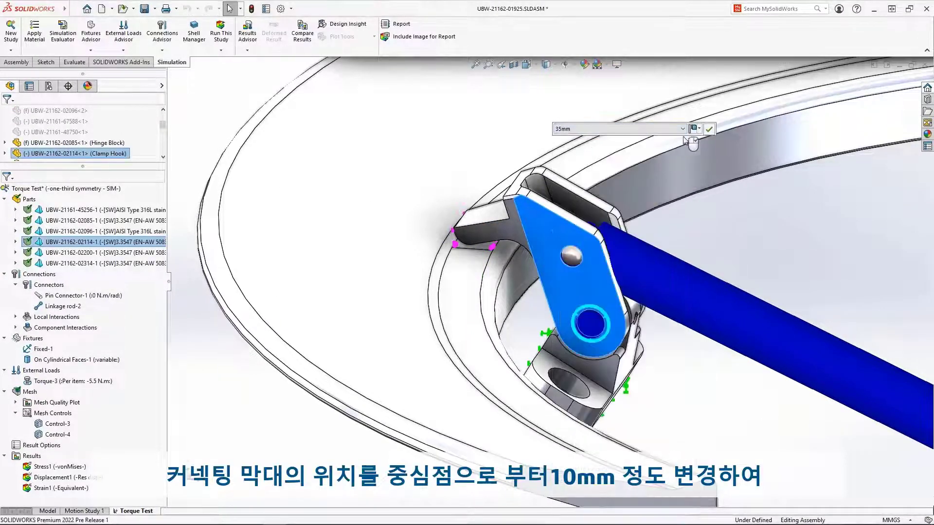
{"action": "right_click", "coordinate": [94, 191]}
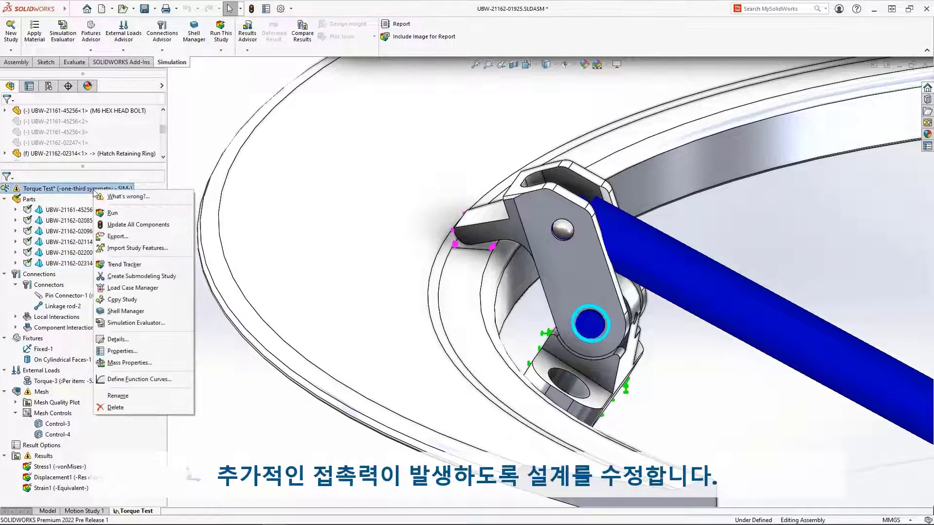
{"action": "left_click", "coordinate": [132, 214]}
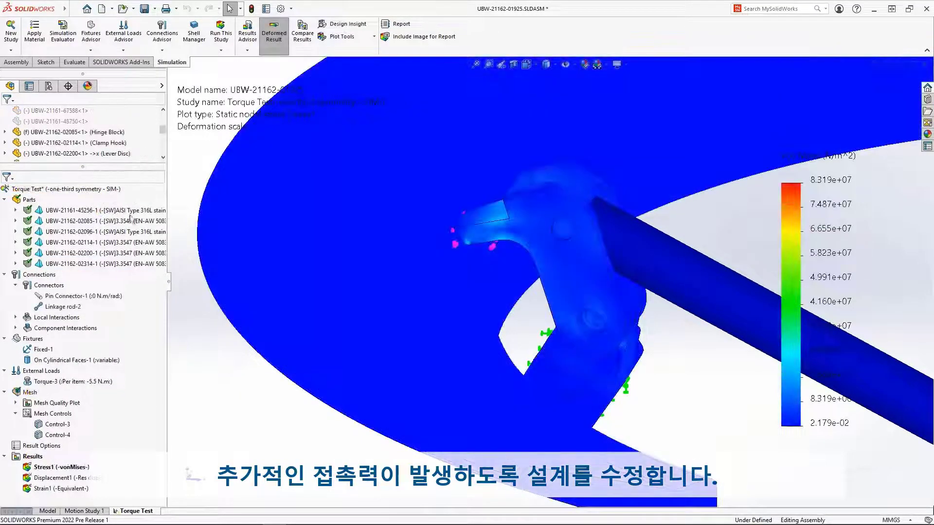
Step: Recheck the contact/friction force on the latch face, now about 221 N
{"action": "right_click", "coordinate": [49, 456]}
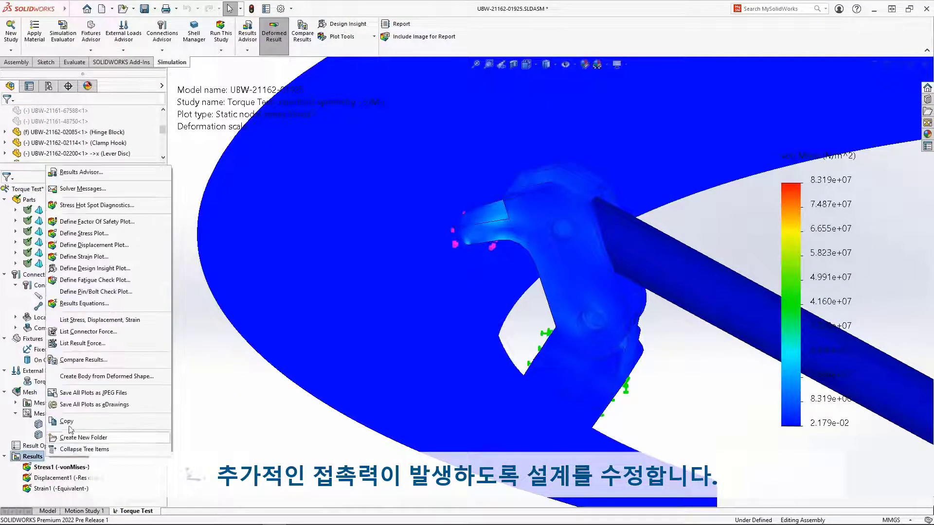
{"action": "left_click", "coordinate": [99, 342]}
{"action": "left_click", "coordinate": [20, 173]}
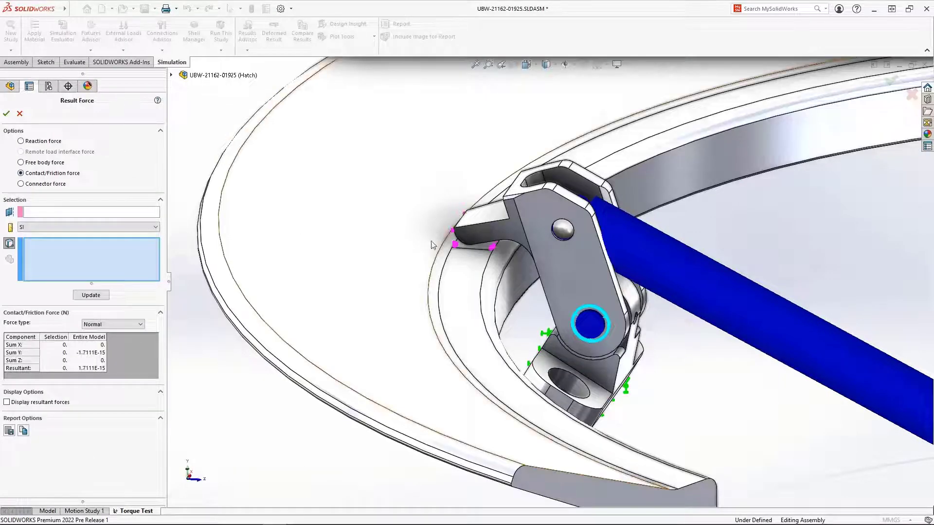
{"action": "left_click", "coordinate": [477, 234]}
{"action": "left_click", "coordinate": [91, 294]}
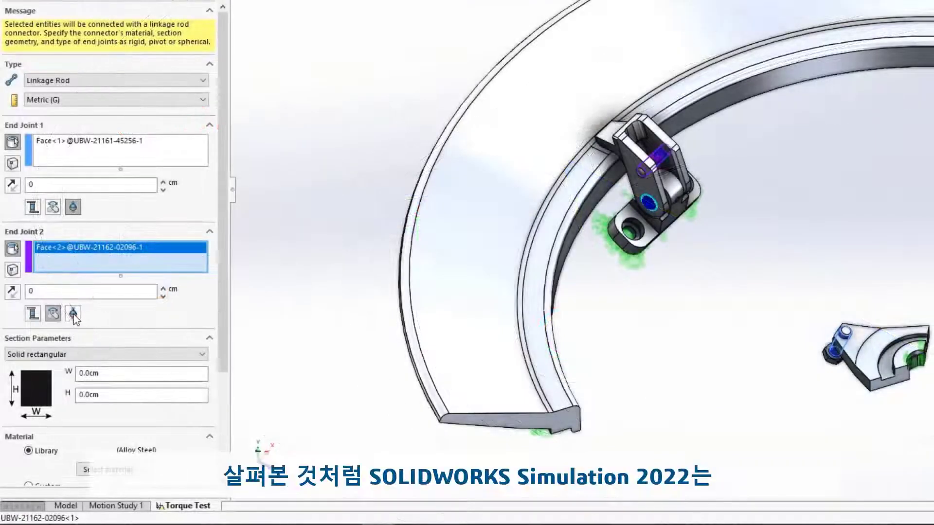
Step: Give the linkage rod a spherical second end joint and a 1.0 cm solid circular section
{"action": "left_click", "coordinate": [73, 314]}
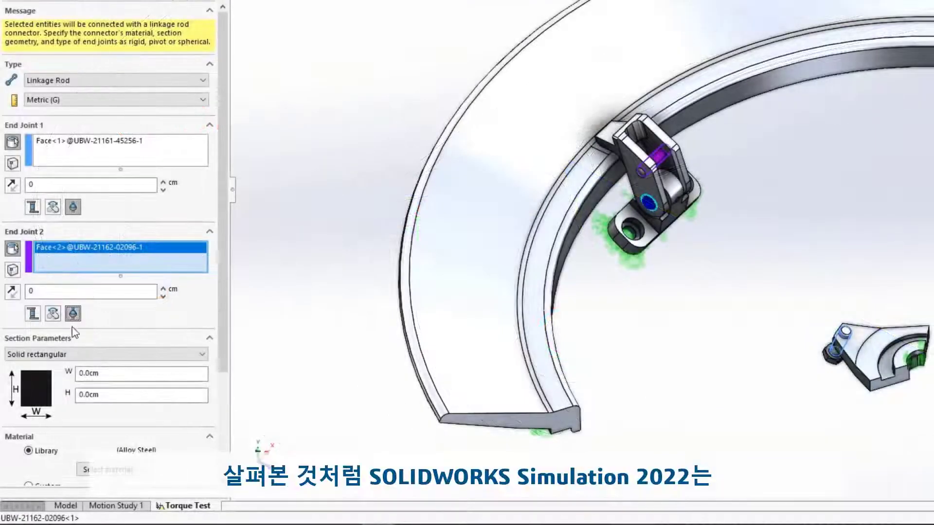
{"action": "left_click", "coordinate": [76, 354]}
{"action": "left_click", "coordinate": [80, 368]}
{"action": "double_click", "coordinate": [83, 373]}
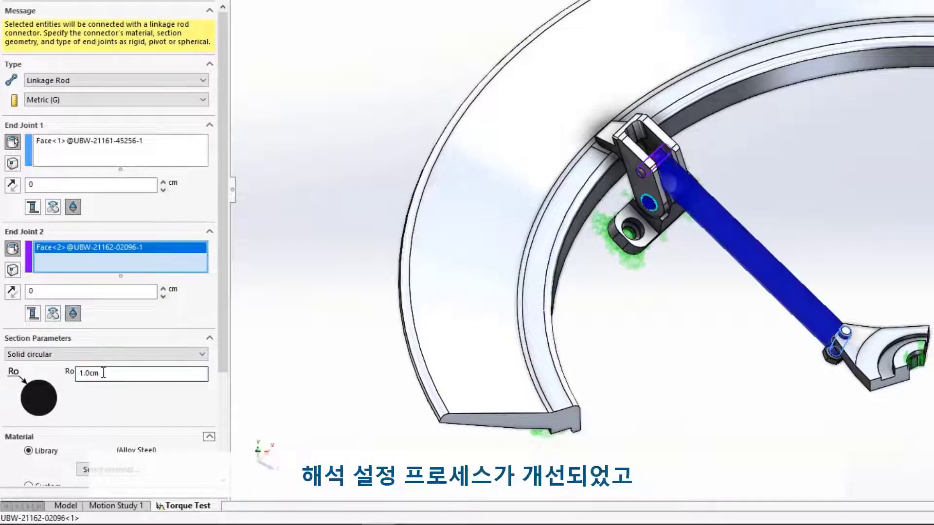